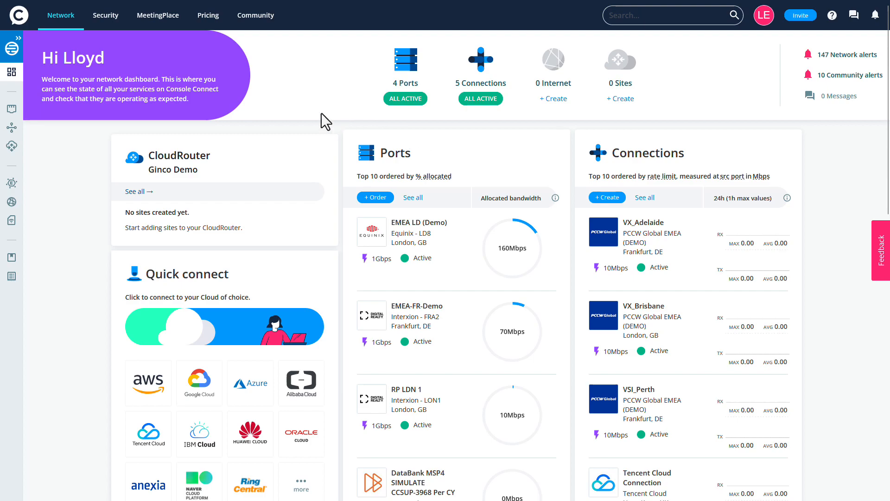
Start a new Cloud or XaaS site on the Cloud Connectivity Demo CloudRouter with Wasabi as the provider
left_click(18, 37)
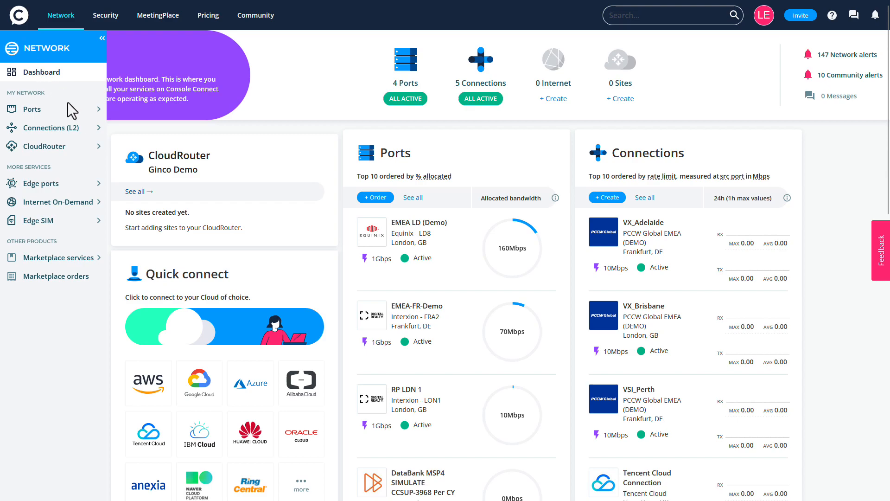
left_click(98, 146)
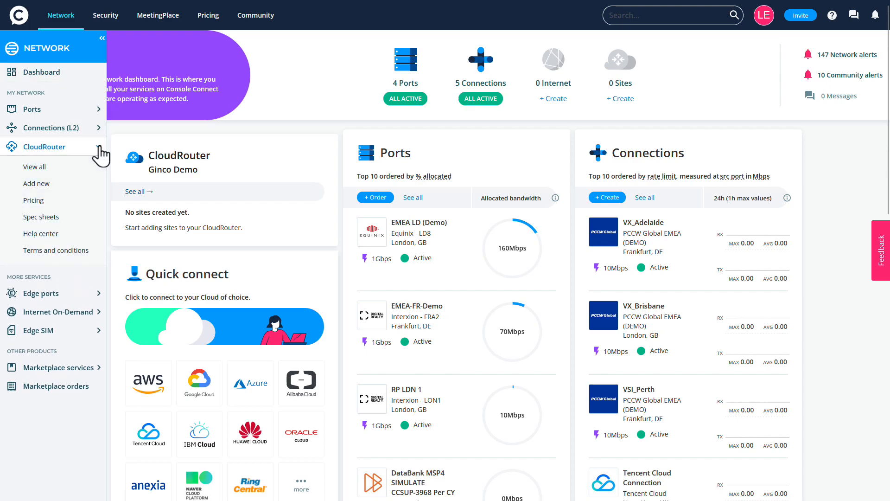
left_click(65, 166)
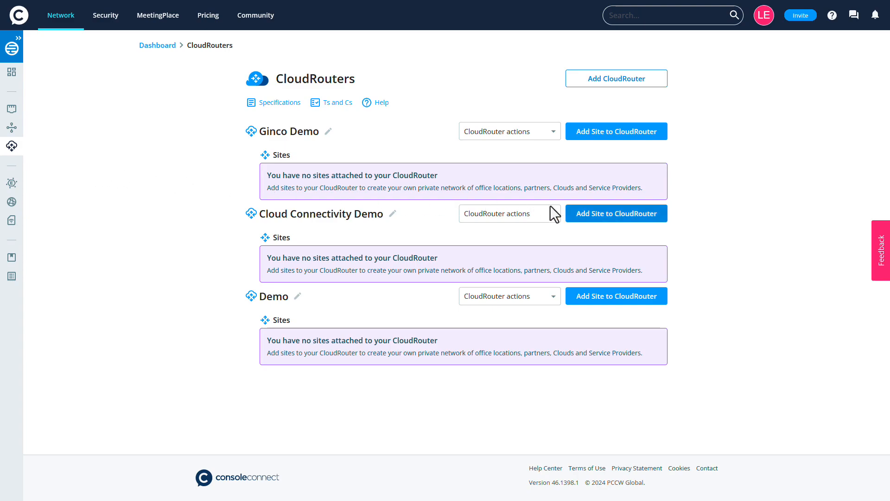
left_click(614, 214)
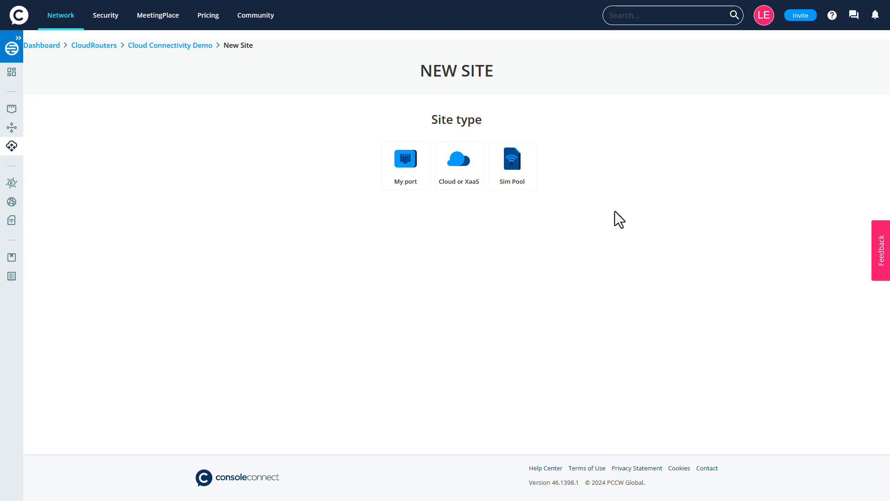
left_click(461, 167)
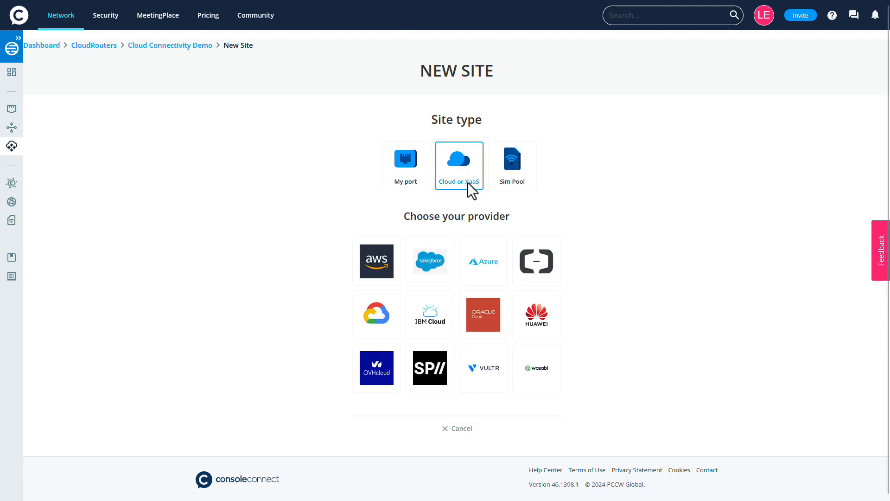
left_click(537, 368)
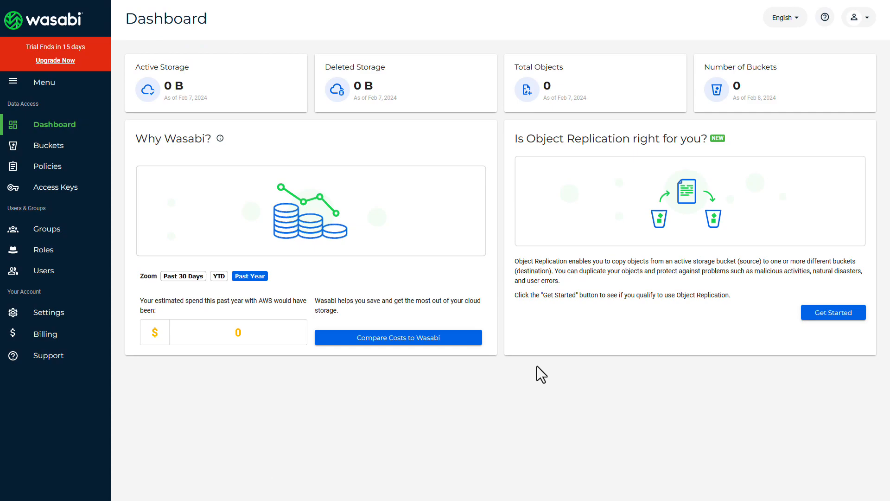
Copy the account ID from the Wasabi account settings and paste it as the new site's Wasabi Cloud Account ID in Console Connect
left_click(21, 314)
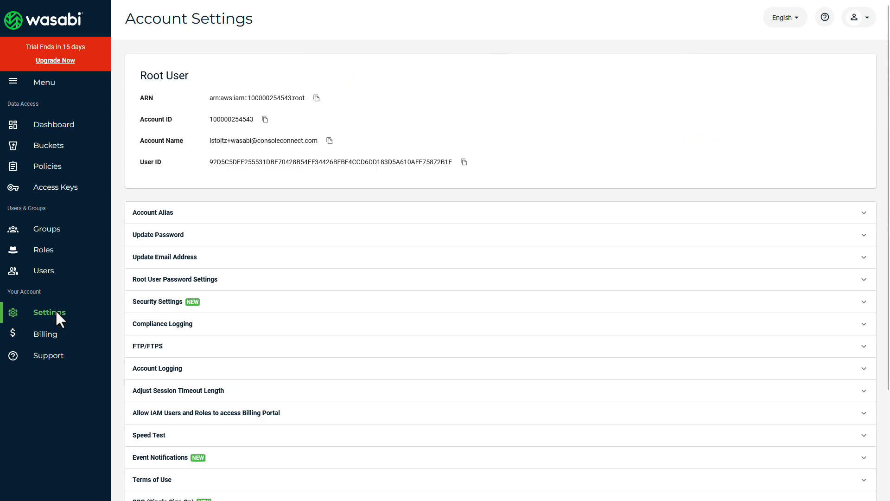
left_click(266, 120)
key("ctrl+Tab")
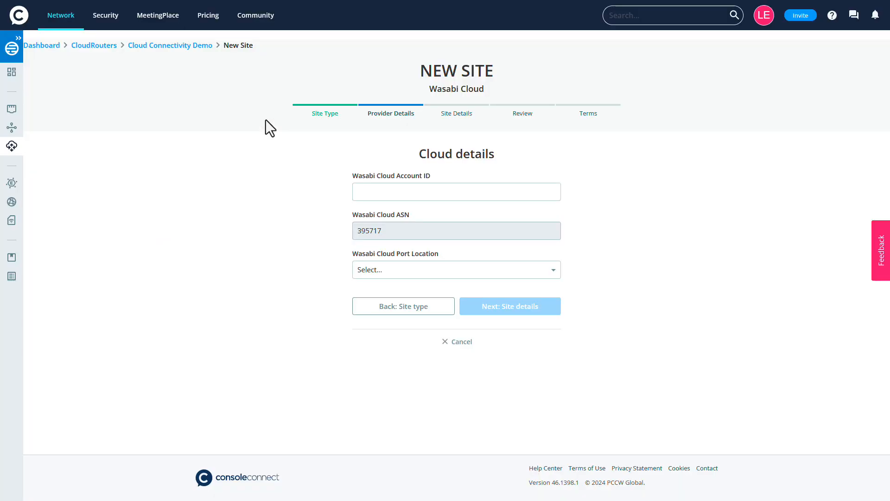
left_click(537, 192)
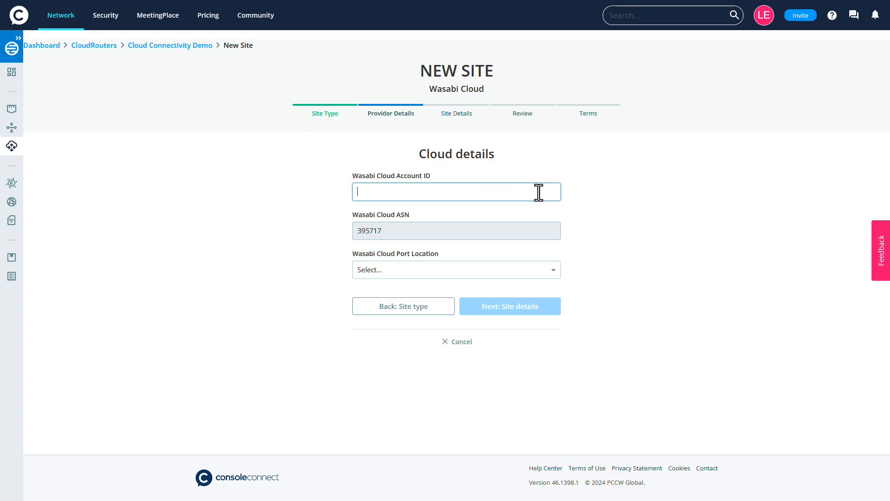
key("ctrl+v")
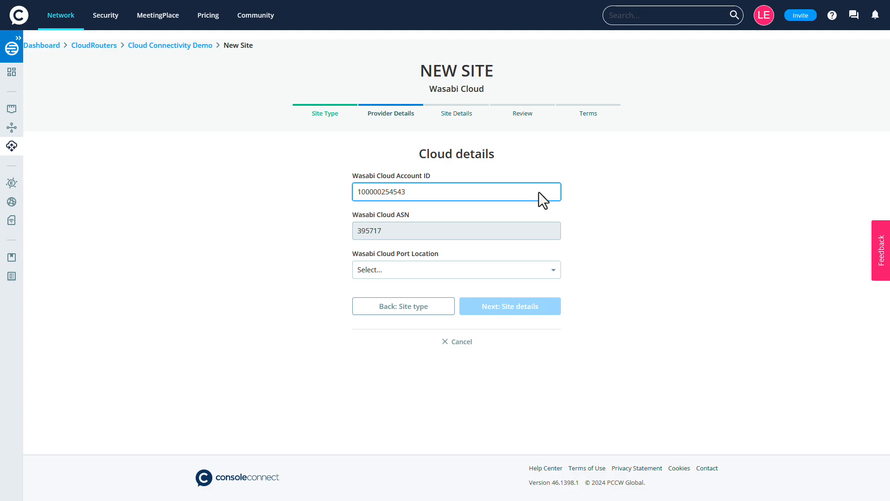
Set the Wasabi Cloud port location to London(LDN) - Equinix LD8 and continue to the site details
left_click(551, 270)
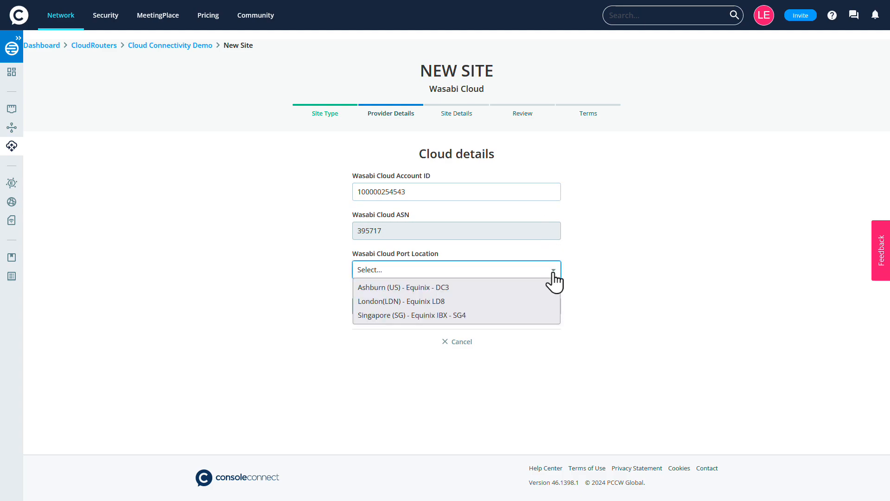
left_click(553, 301)
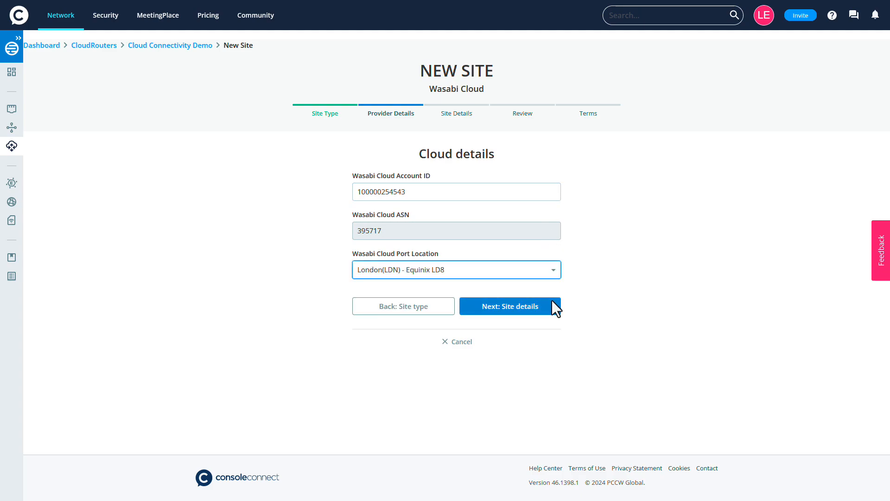
left_click(512, 307)
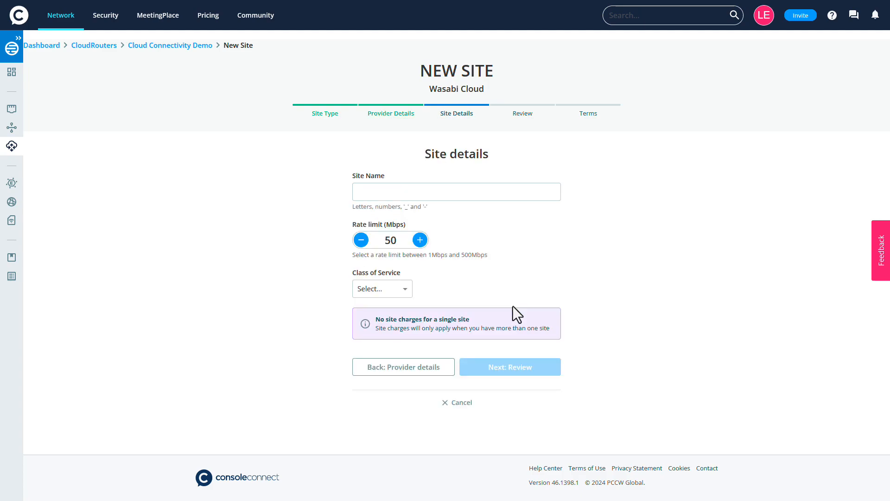
Name the site Console-Wasabi-Demo, set its class of service to Bronze and continue to the review
left_click(538, 192)
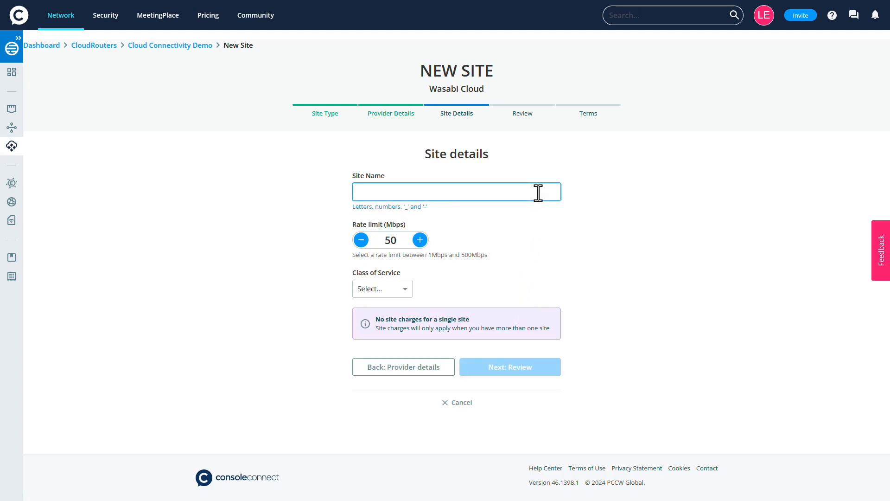
type("Console-Wasabi-Demo")
left_click(407, 290)
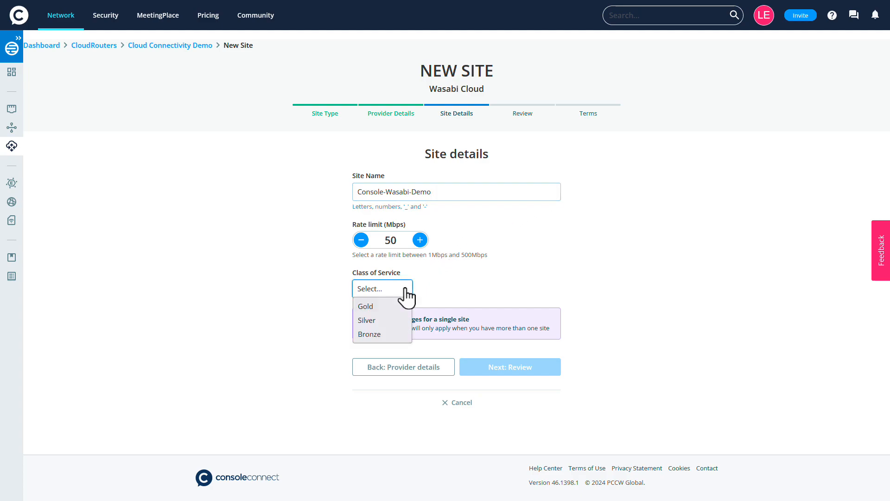
left_click(404, 334)
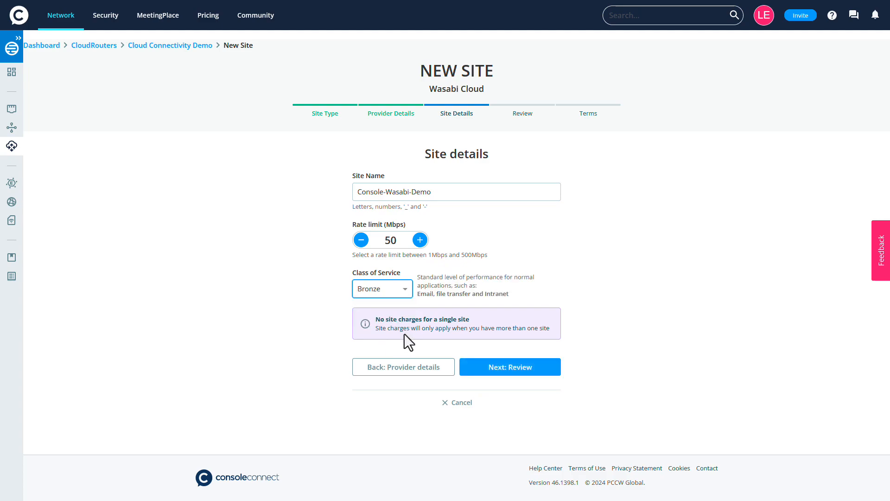
left_click(506, 367)
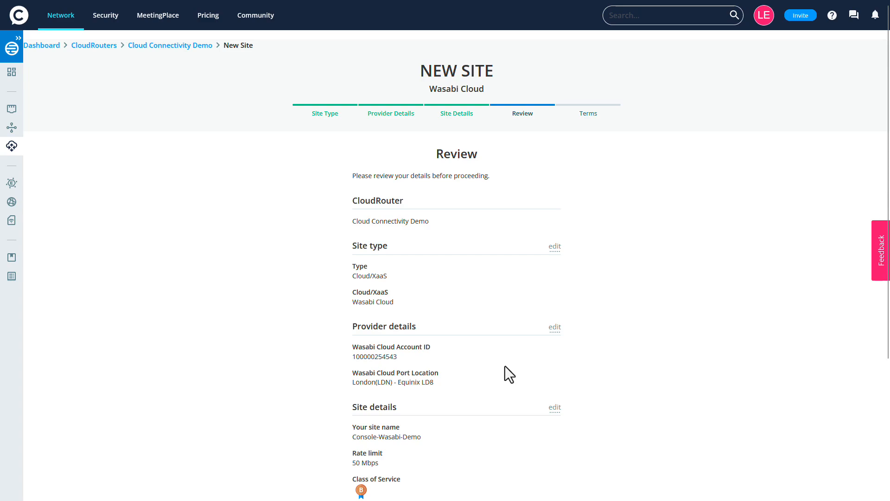
Proceed past the review, accept all three terms and conditions, and create the Wasabi site
scroll(593, 372, "down", 4)
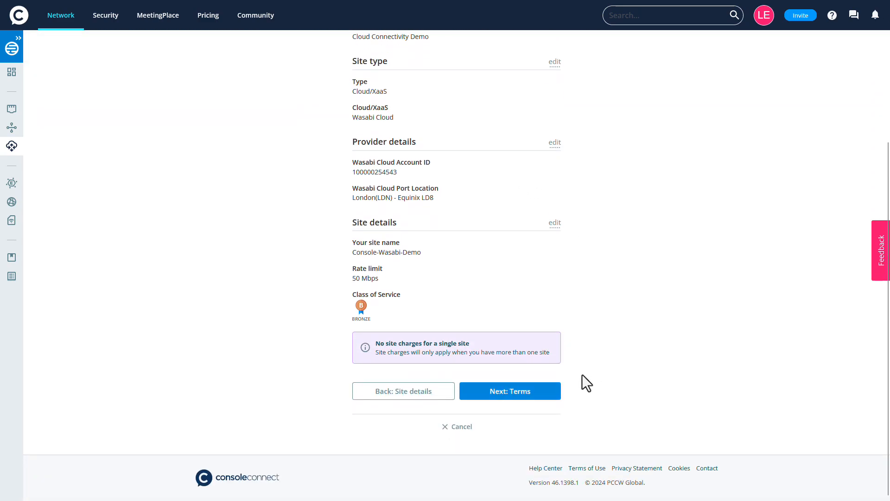
left_click(508, 394)
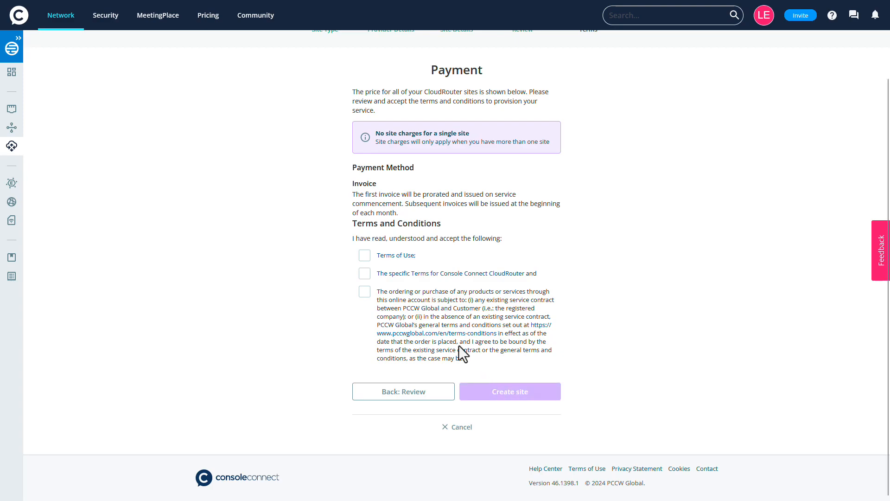
left_click(365, 256)
left_click(365, 274)
left_click(365, 292)
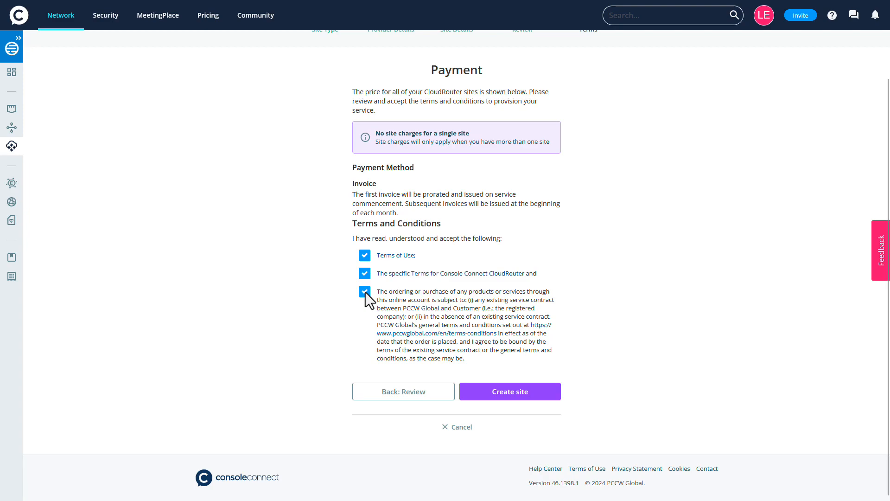
left_click(508, 390)
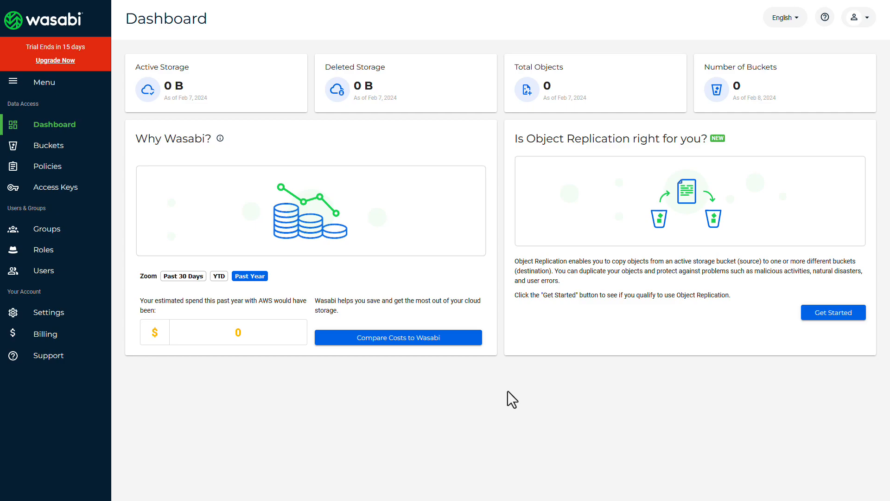
In the Wasabi console, create a bucket named wasabi-console-connect-demo in the London eu-west-1 region with the default properties
left_click(58, 144)
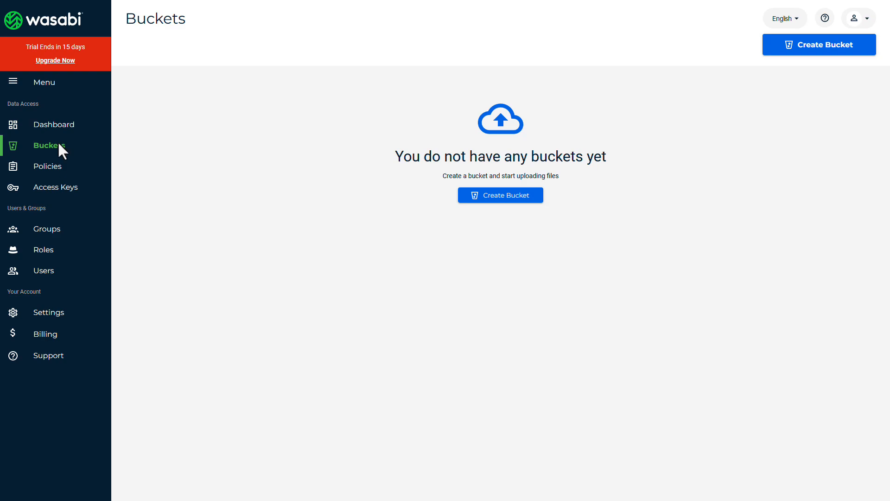
left_click(501, 195)
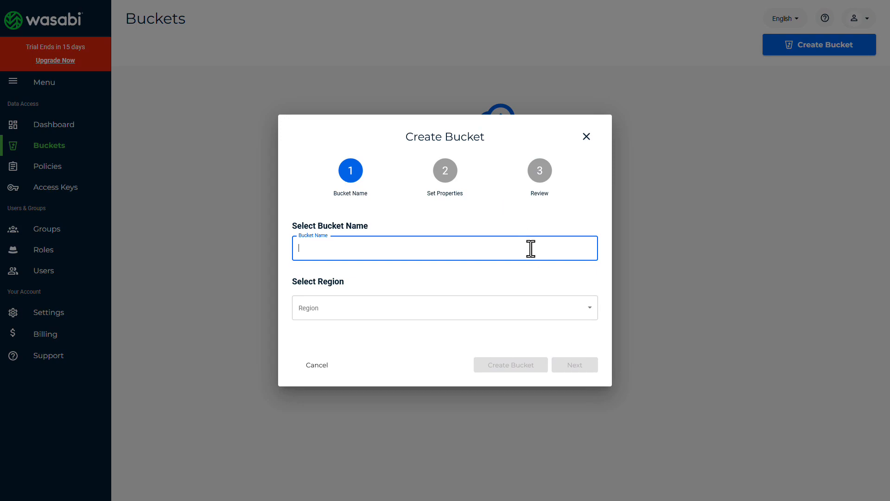
key("ctrl+v")
left_click(591, 307)
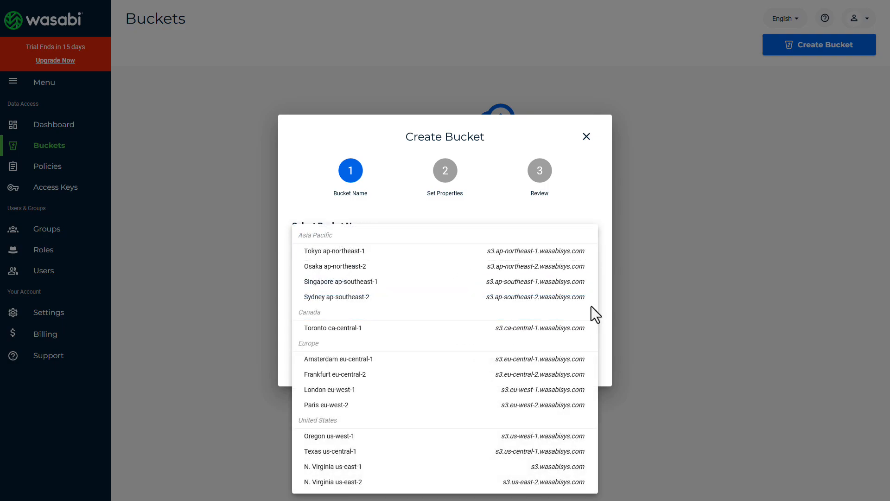
left_click(588, 392)
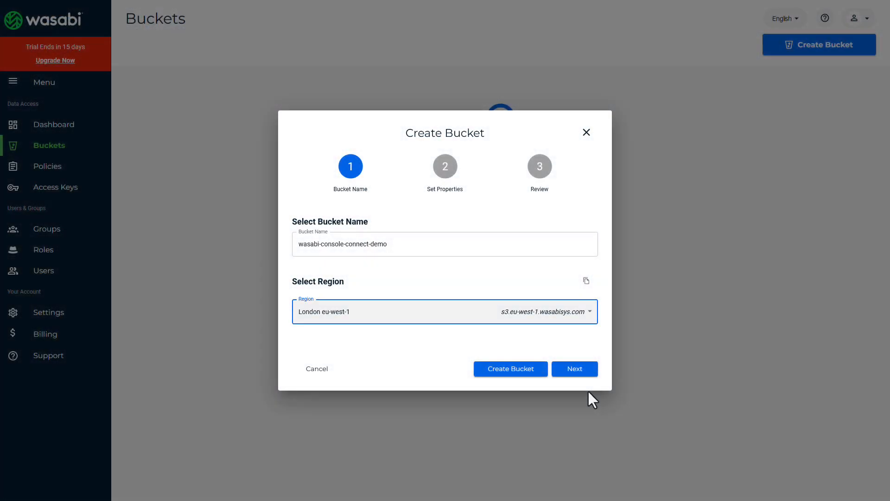
left_click(574, 368)
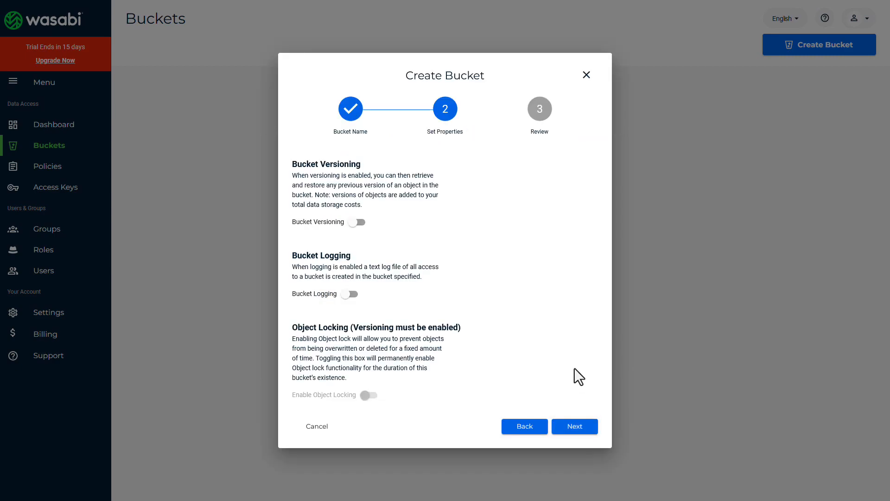
left_click(575, 427)
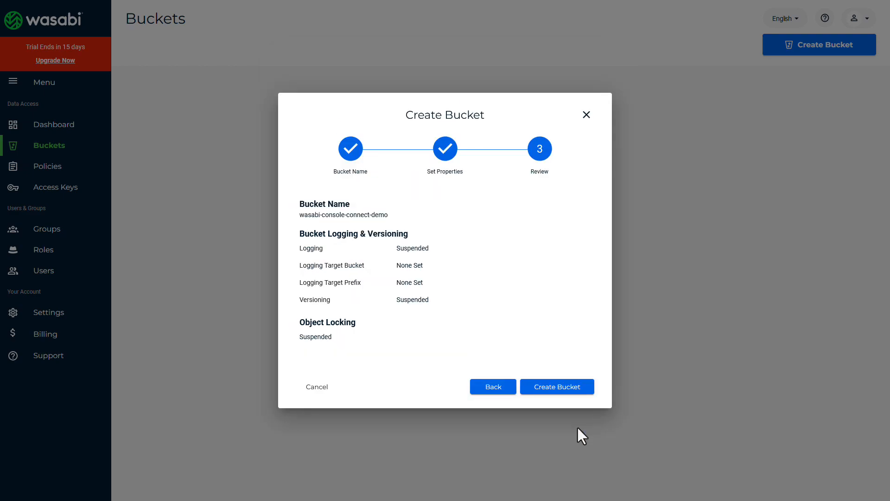
left_click(560, 390)
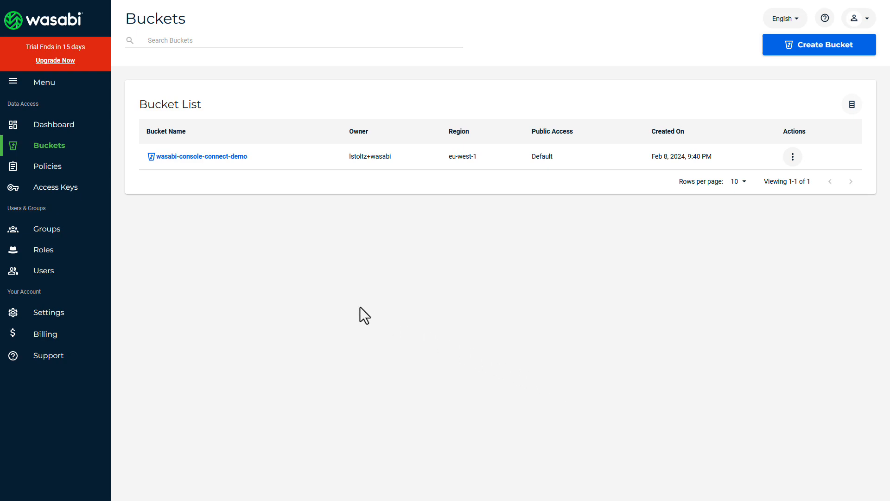
Create a Wasabi access key for the root user, reveal its secret key and close the dialog
left_click(57, 189)
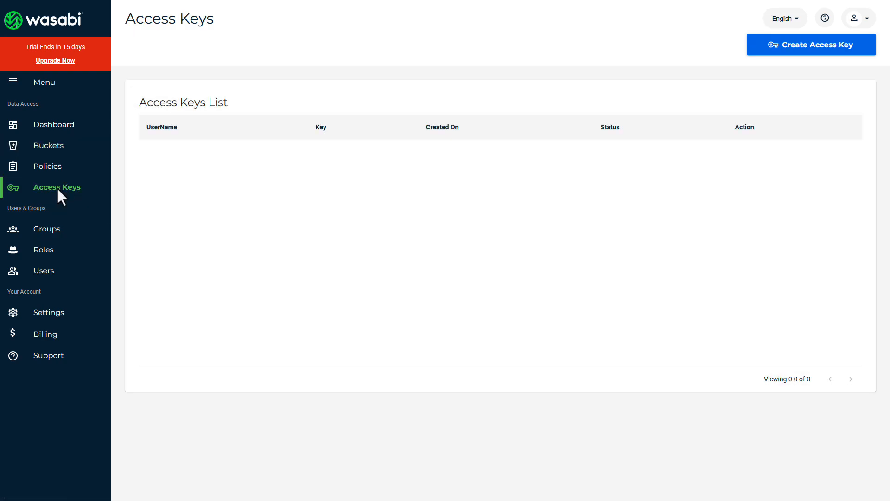
left_click(819, 46)
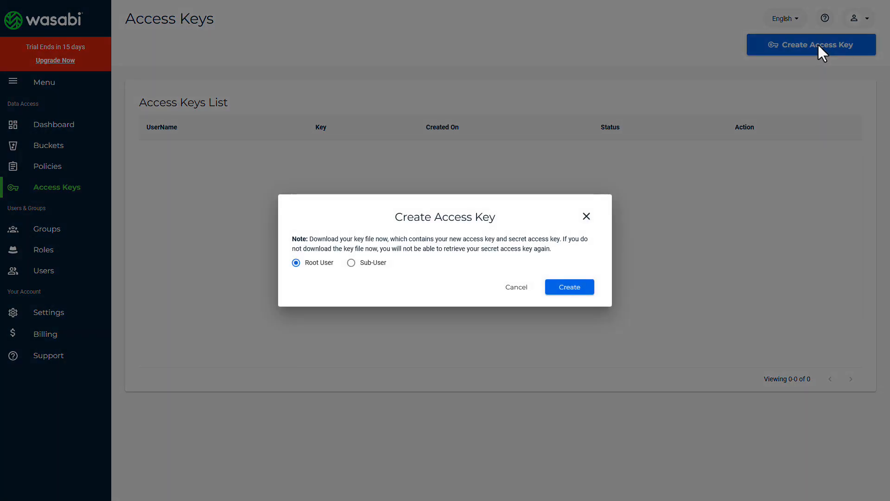
left_click(574, 285)
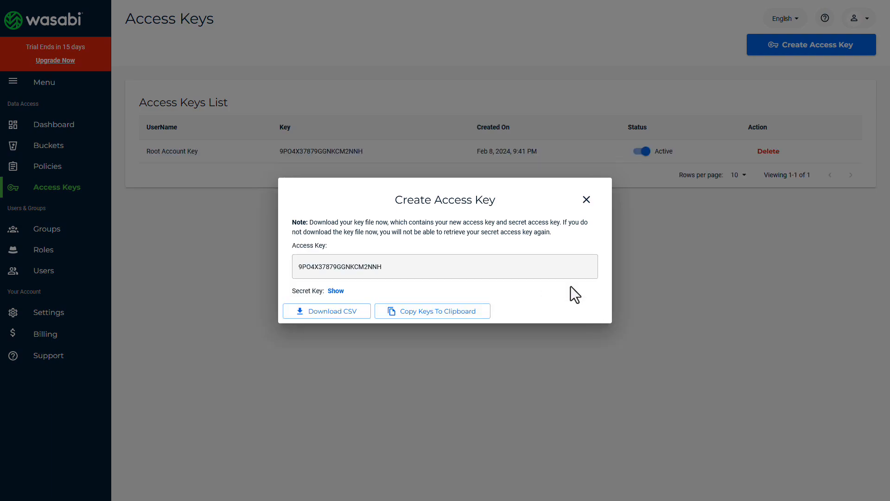
left_click(335, 291)
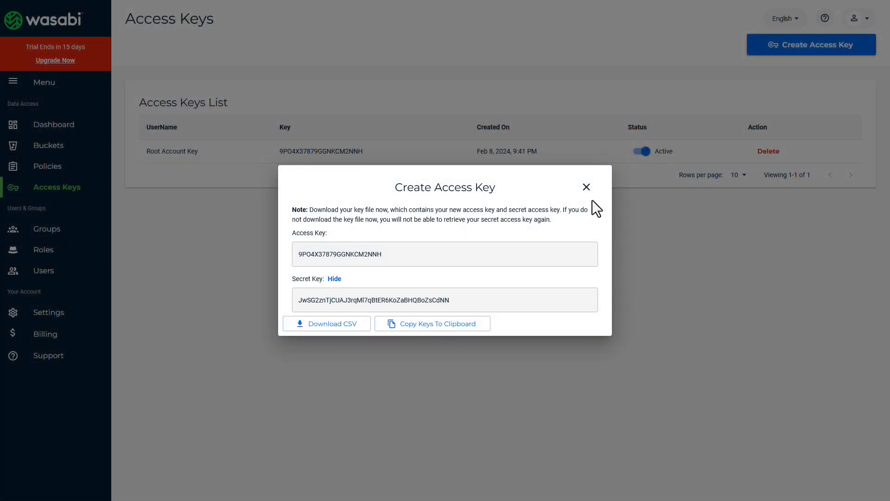
left_click(585, 187)
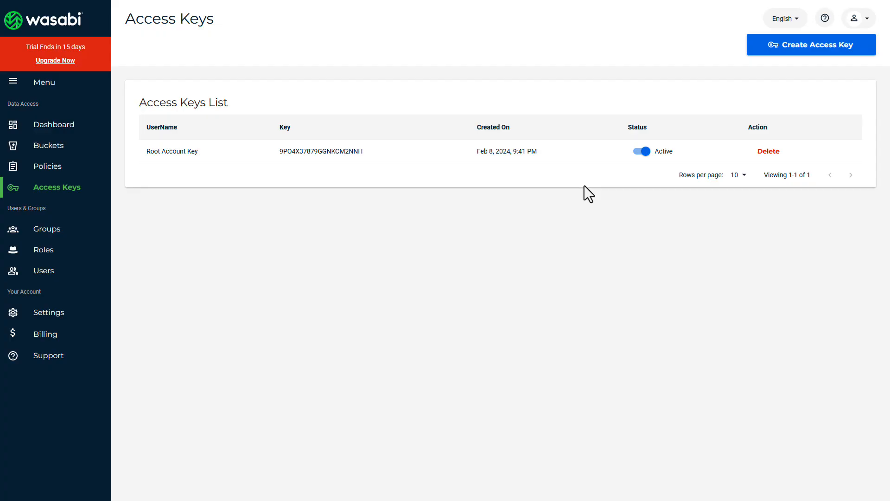